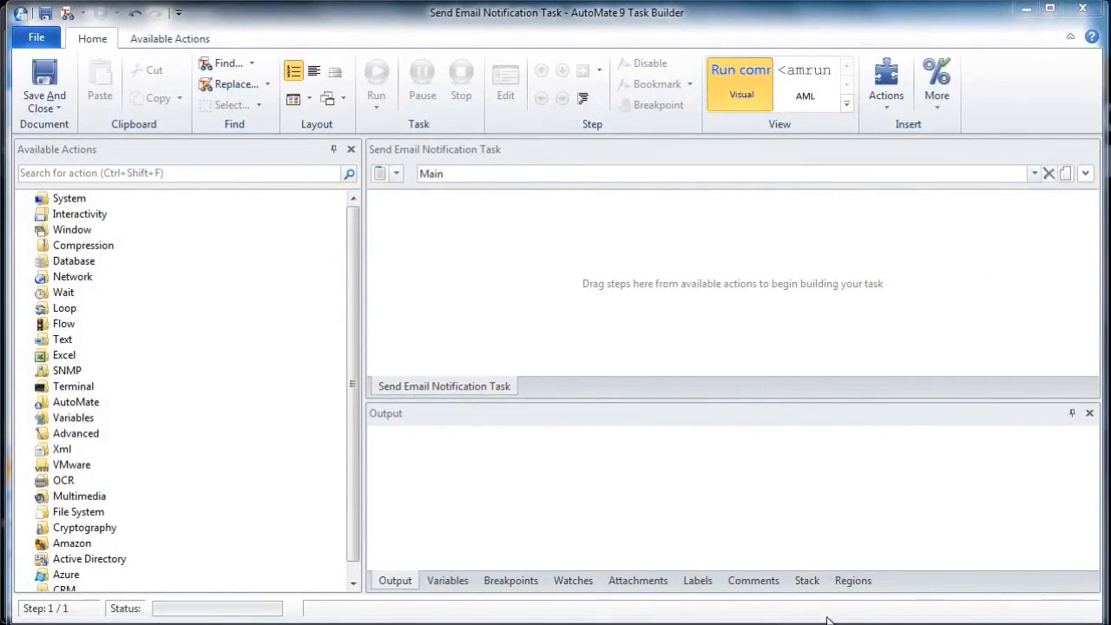
# Step: Add a Send Email action from the Network category to the task and enter the sender's email address
pyautogui.click(26, 277)
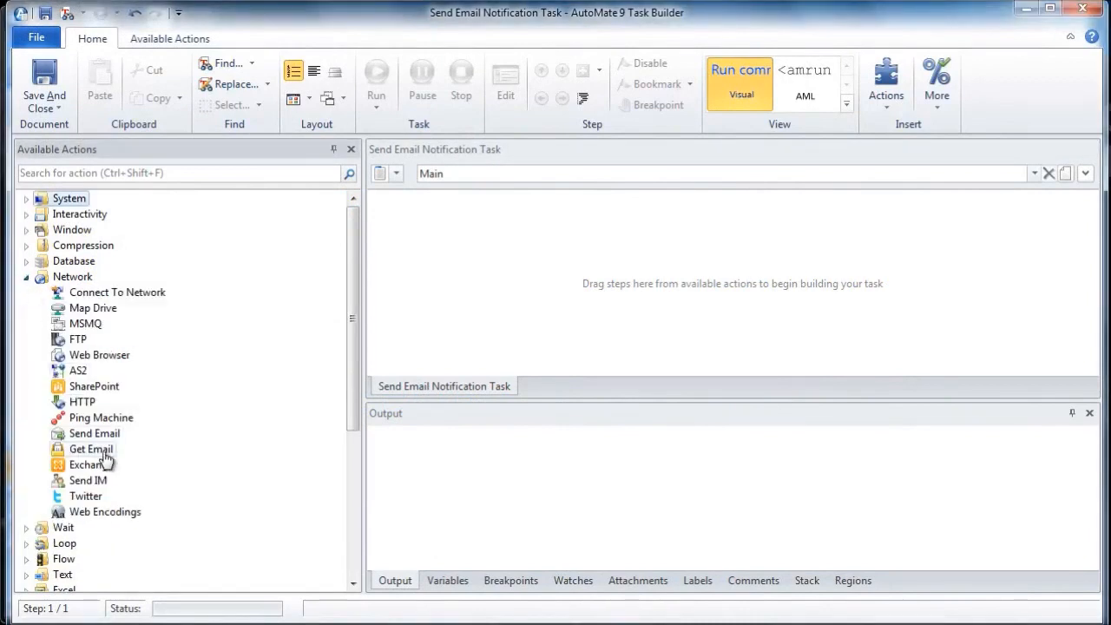
pyautogui.moveTo(95, 433); pyautogui.dragTo(482, 269)
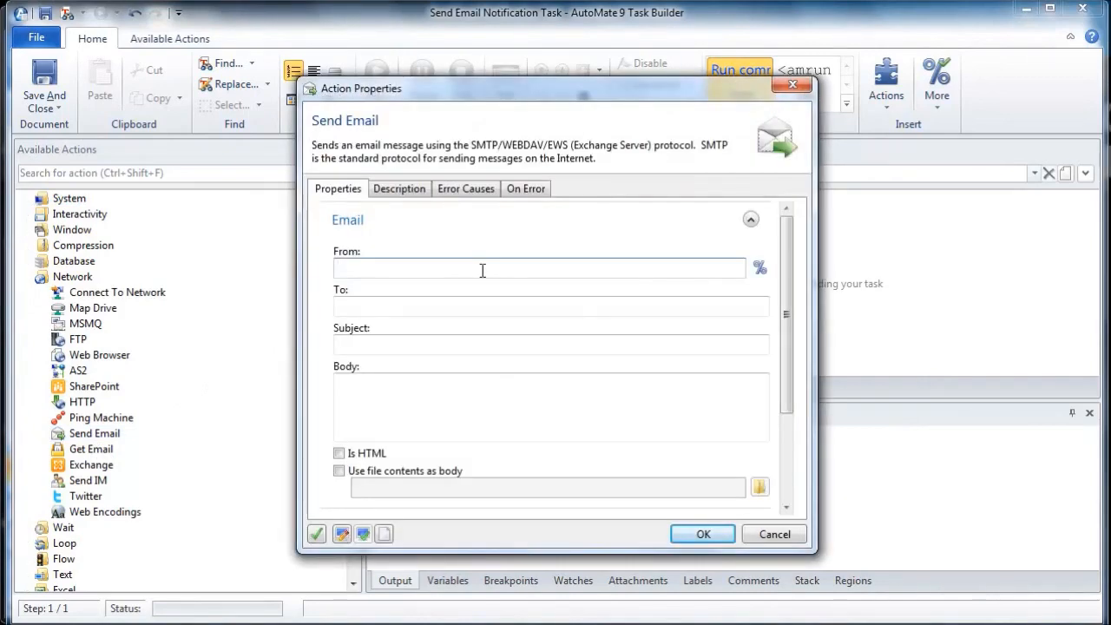
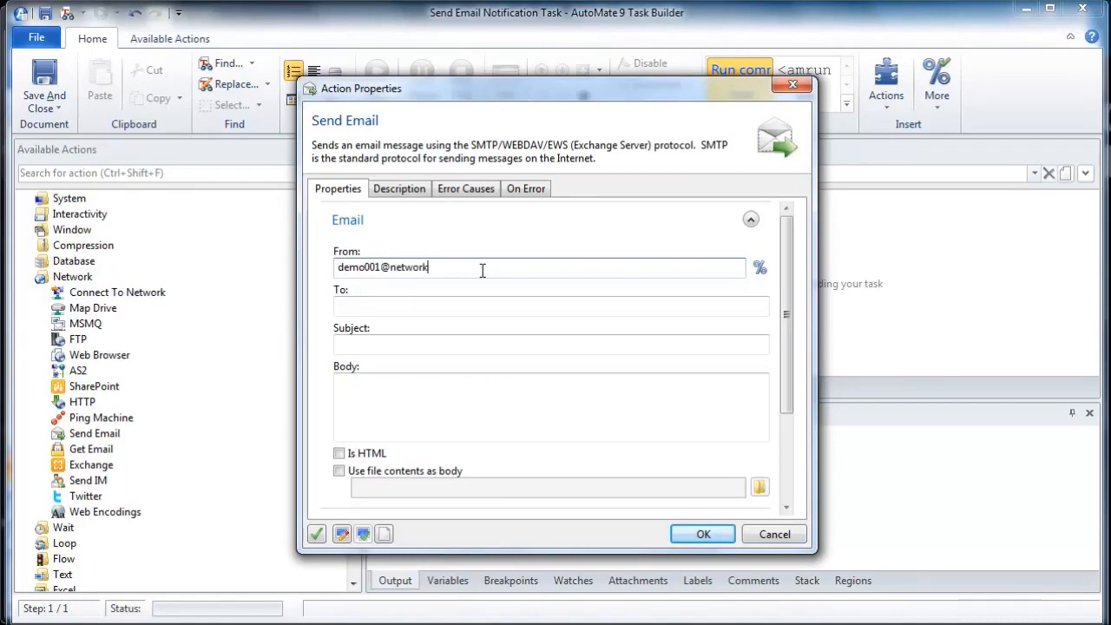
# Step: Enter the recipient's email address for the Send Email action
pyautogui.click(467, 308)
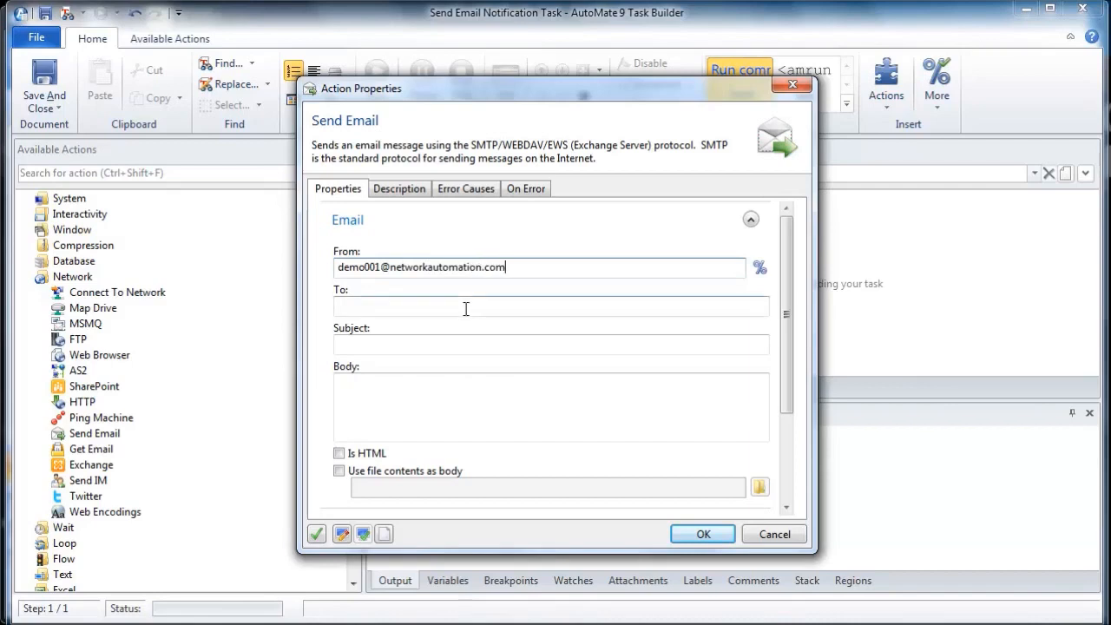
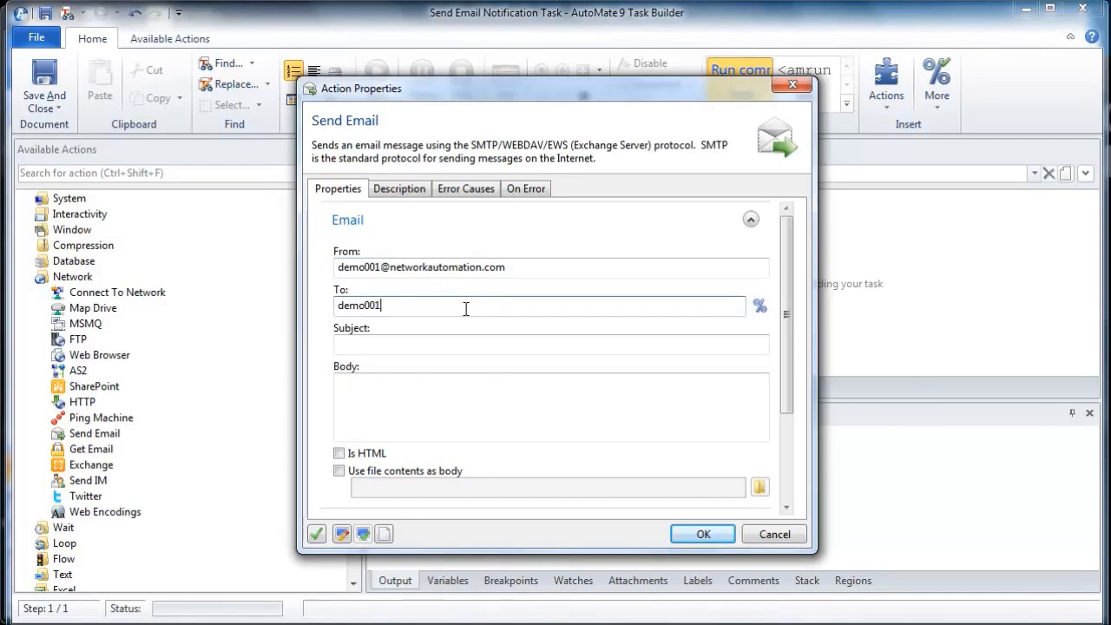
# Step: Start the email subject with "The" followed by the extended function GetParentTaskName() inserted as an expression
pyautogui.click(466, 344)
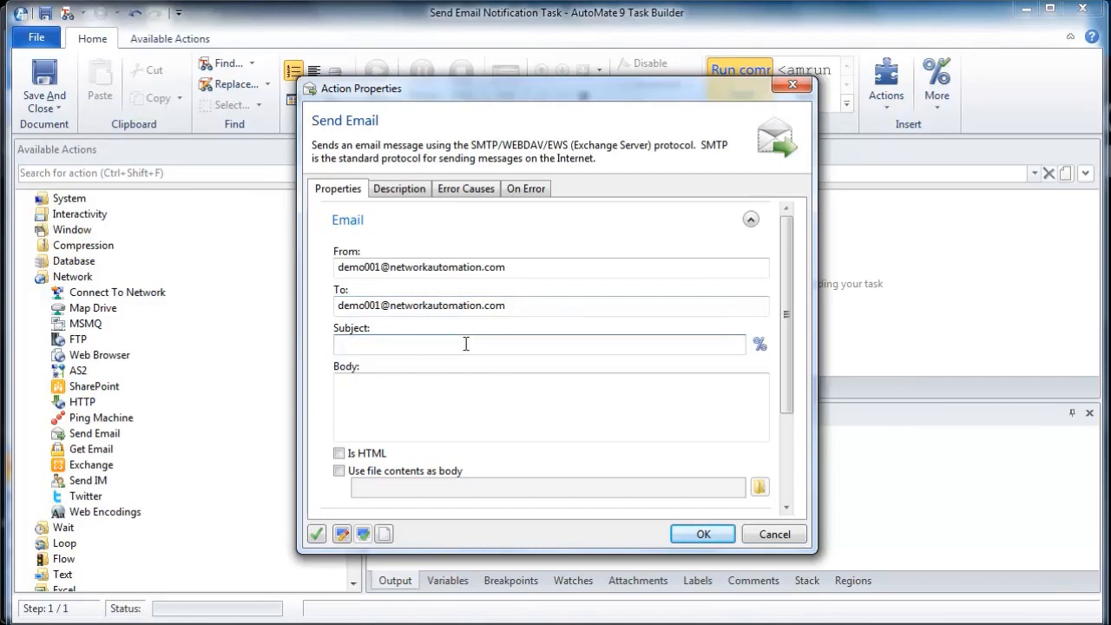
pyautogui.write('The')
pyautogui.click(761, 347)
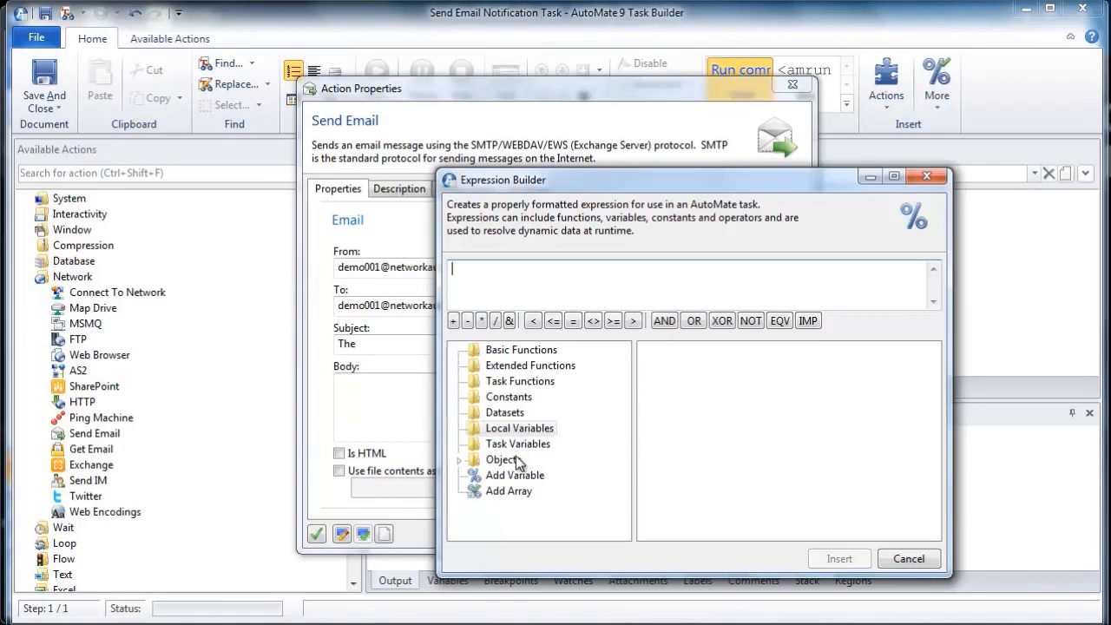
pyautogui.click(518, 367)
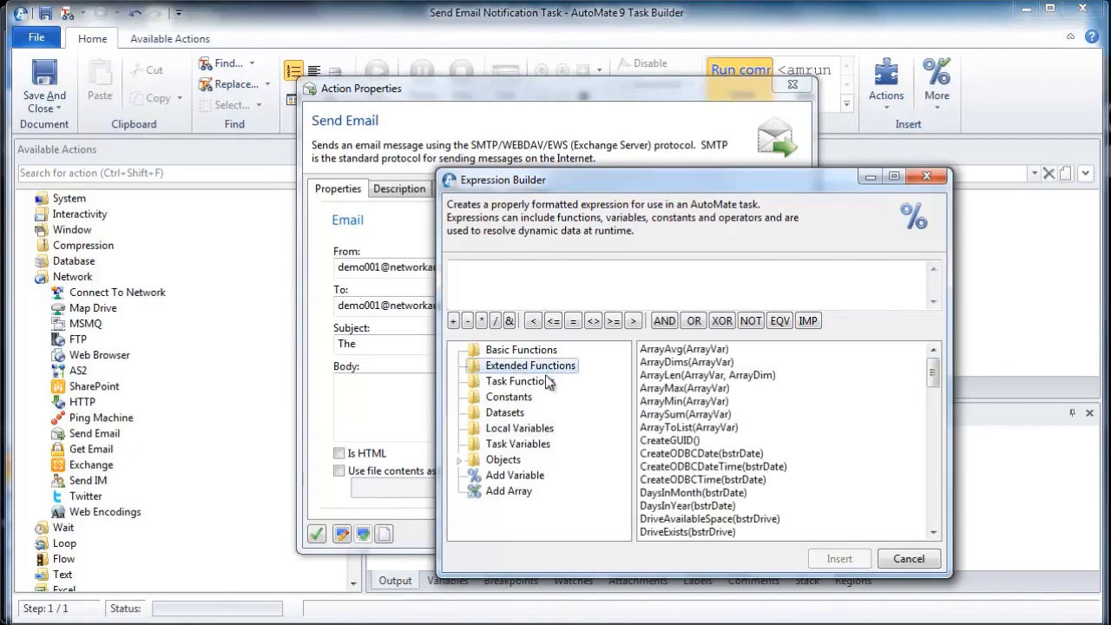
pyautogui.moveTo(931, 375); pyautogui.dragTo(933, 454)
pyautogui.doubleClick(690, 494)
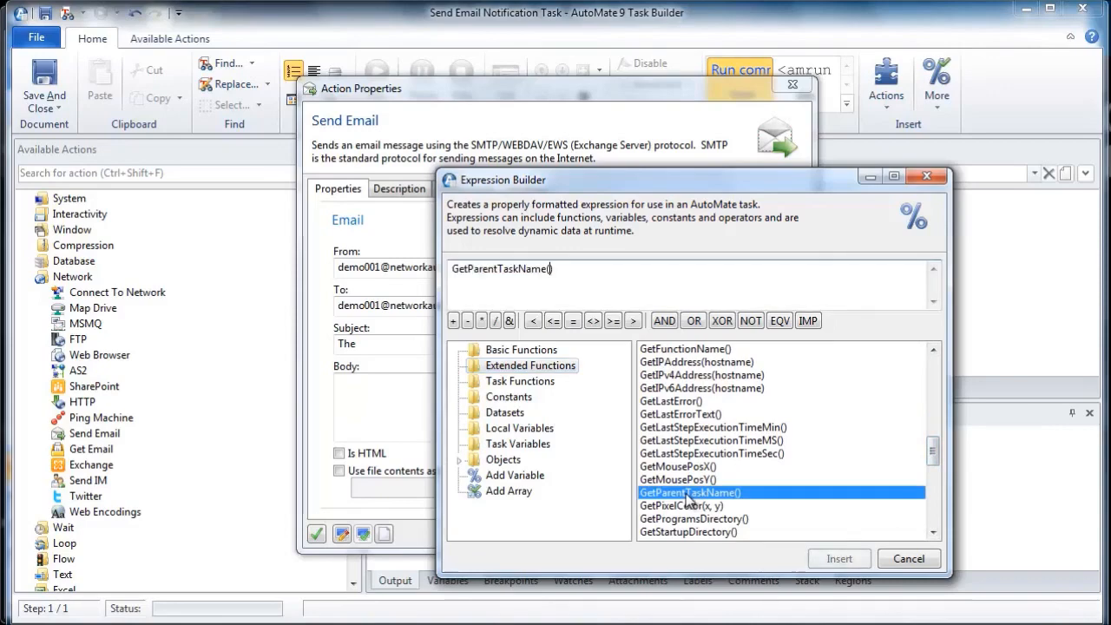
pyautogui.click(840, 560)
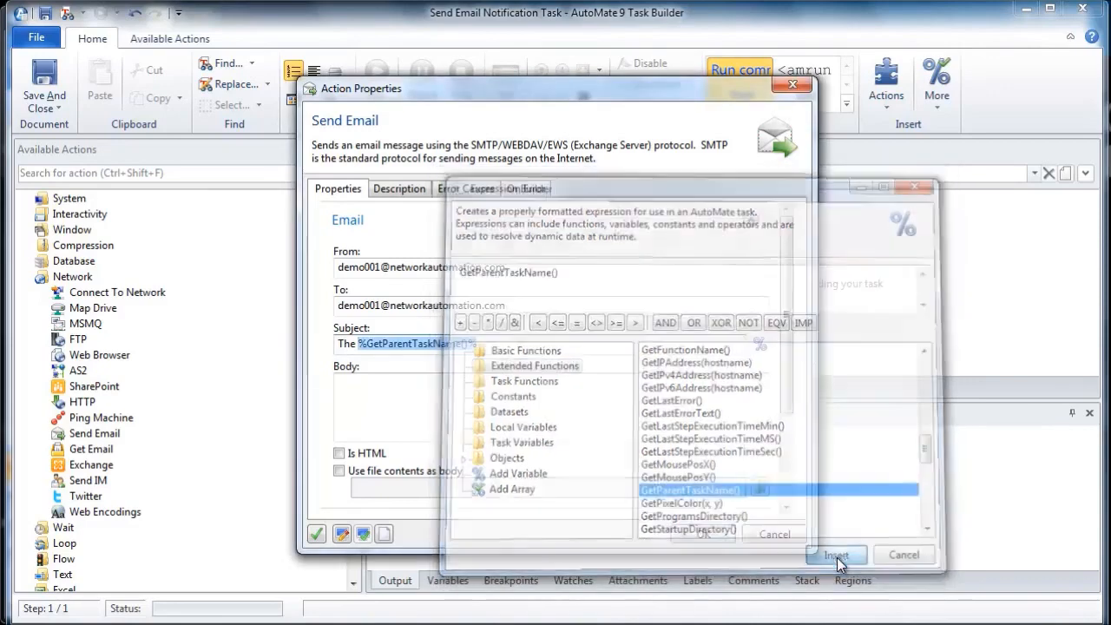
# Step: Finish the email subject with "Completed Successfully" after the GetParentTaskName() expression
pyautogui.click(513, 343)
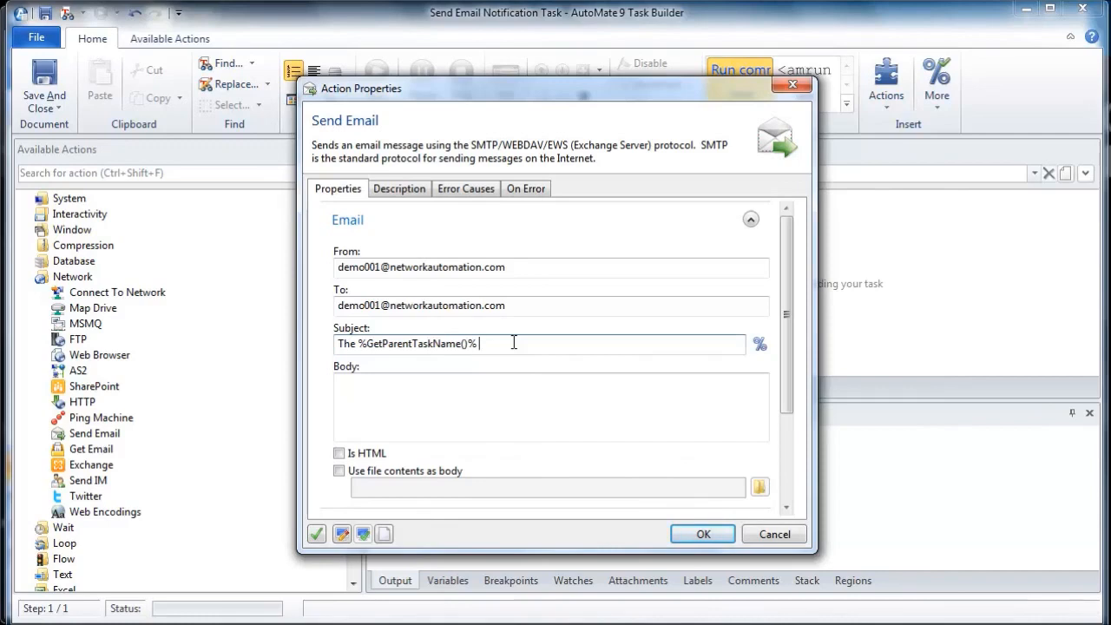
pyautogui.write('Completed Successfully')
# Step: Switch the email action to custom server settings with the EWS (Exchange 2007, 2010, Online) protocol
pyautogui.click(472, 407)
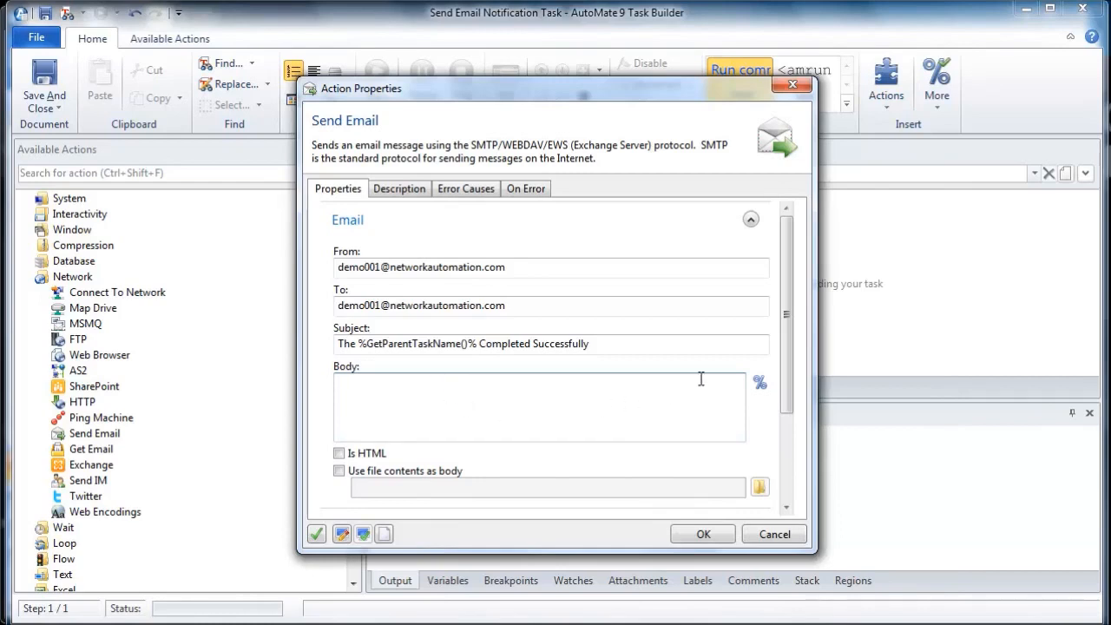
pyautogui.moveTo(786, 332); pyautogui.dragTo(787, 444)
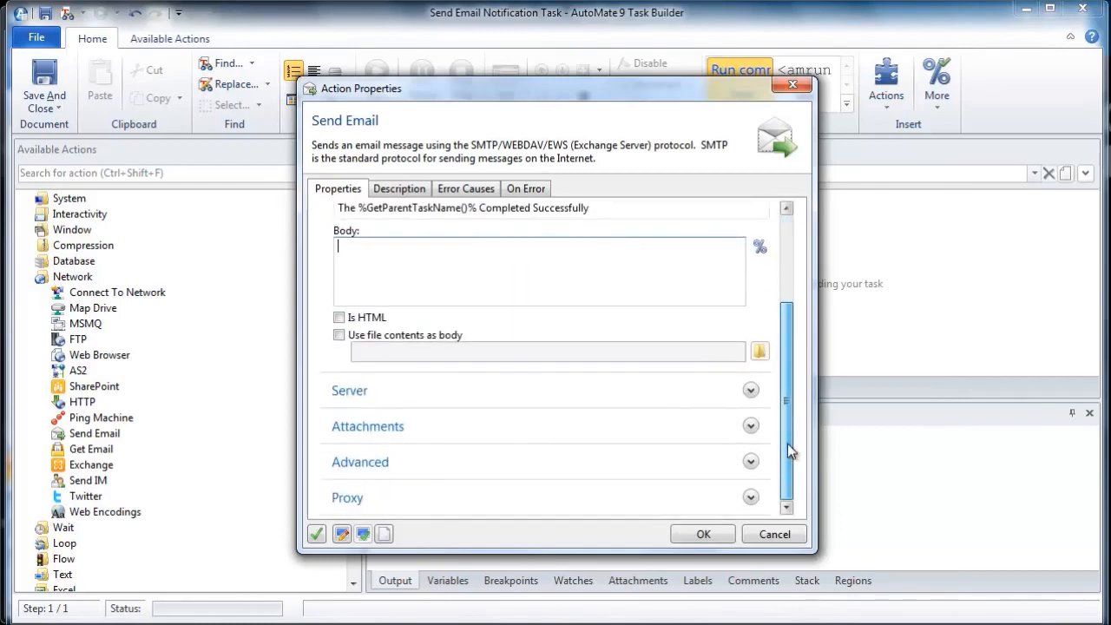
pyautogui.click(749, 392)
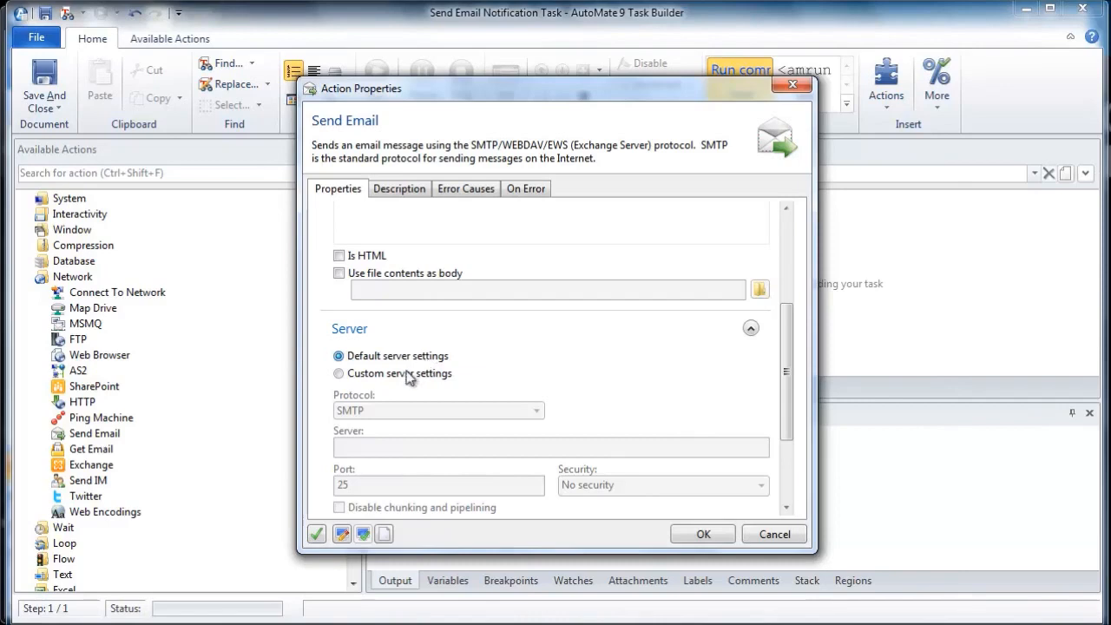
pyautogui.click(339, 375)
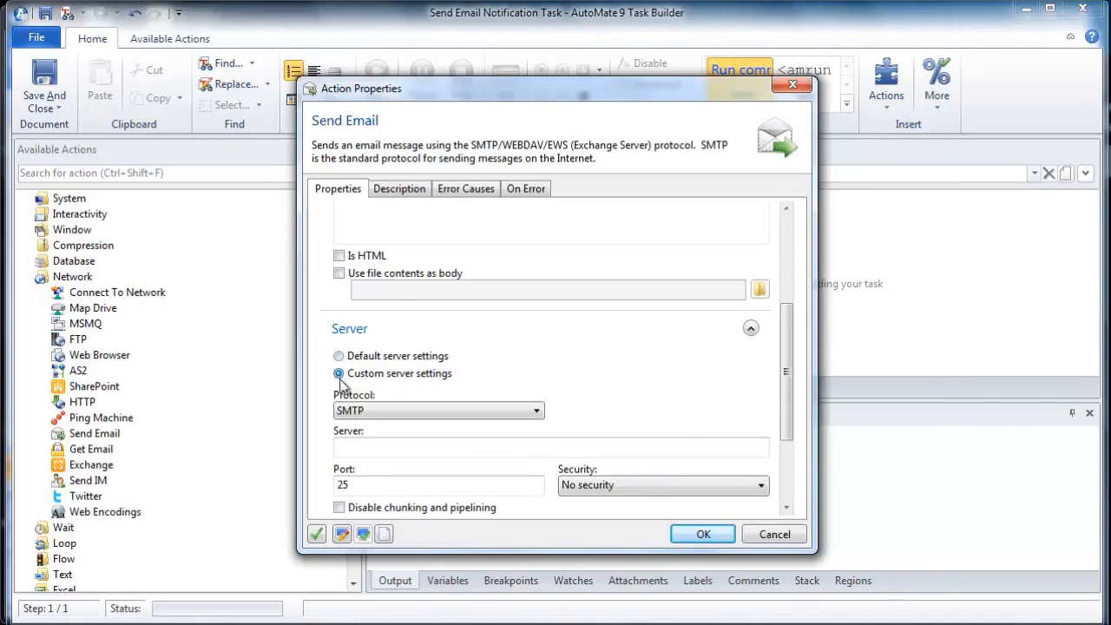
pyautogui.click(537, 413)
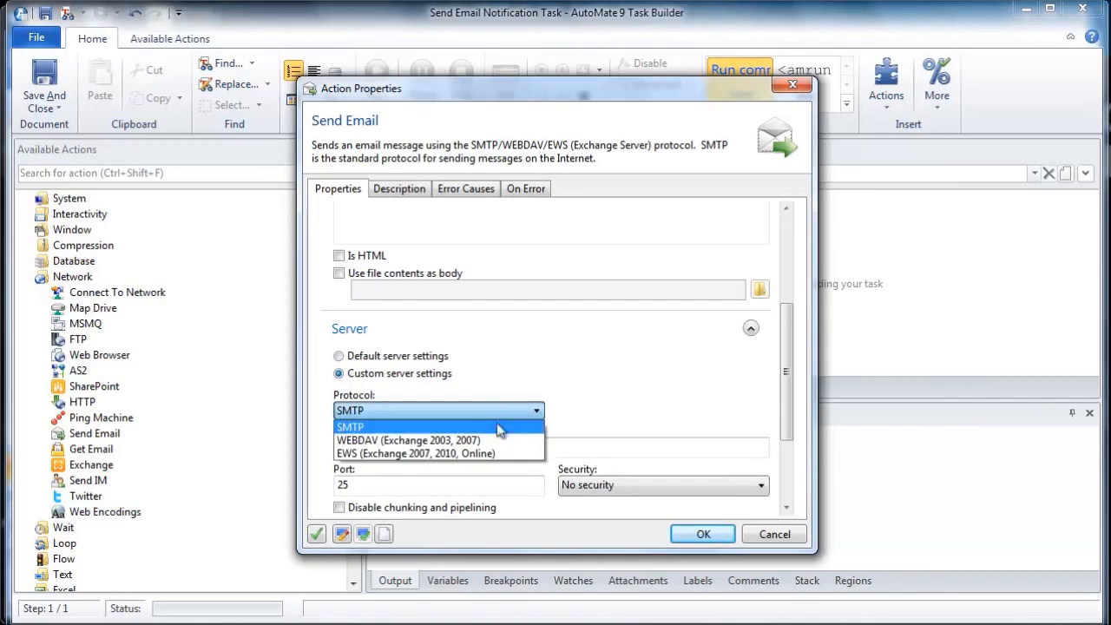
pyautogui.click(479, 449)
# Step: Show the advanced email options, accept the Send Email action, and save and close the notification task
pyautogui.moveTo(788, 348); pyautogui.dragTo(785, 400)
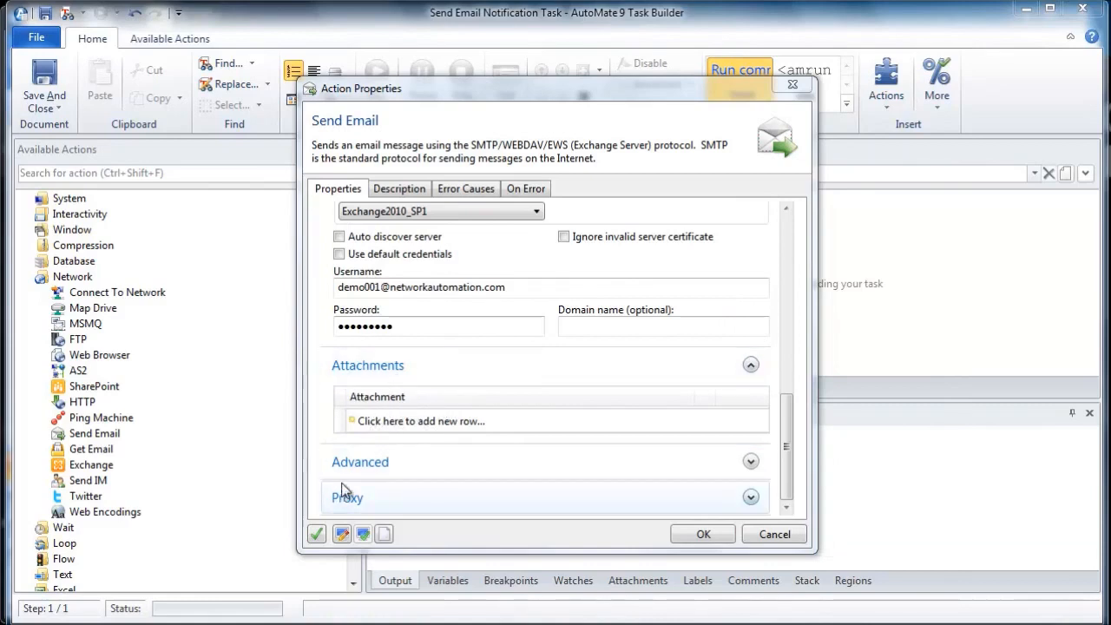
pyautogui.click(751, 462)
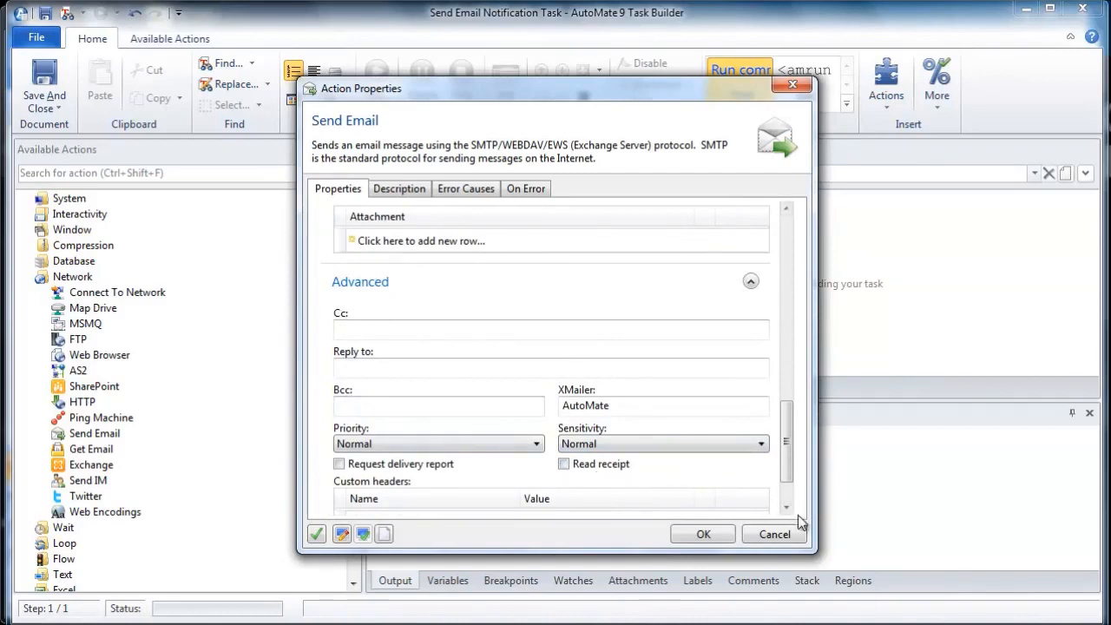
pyautogui.click(716, 536)
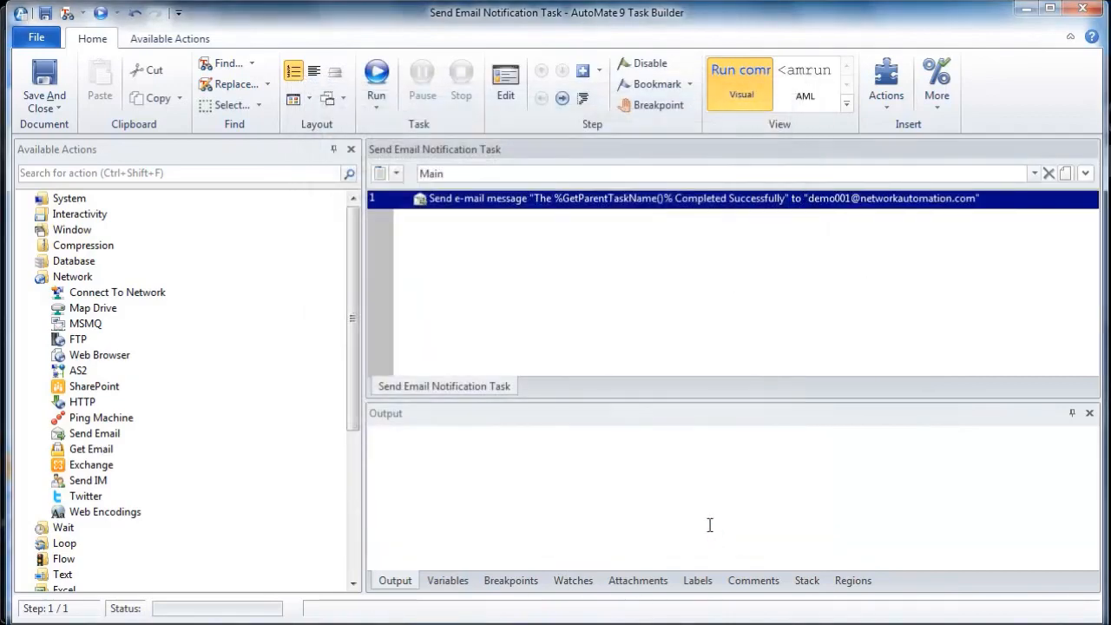
pyautogui.click(43, 83)
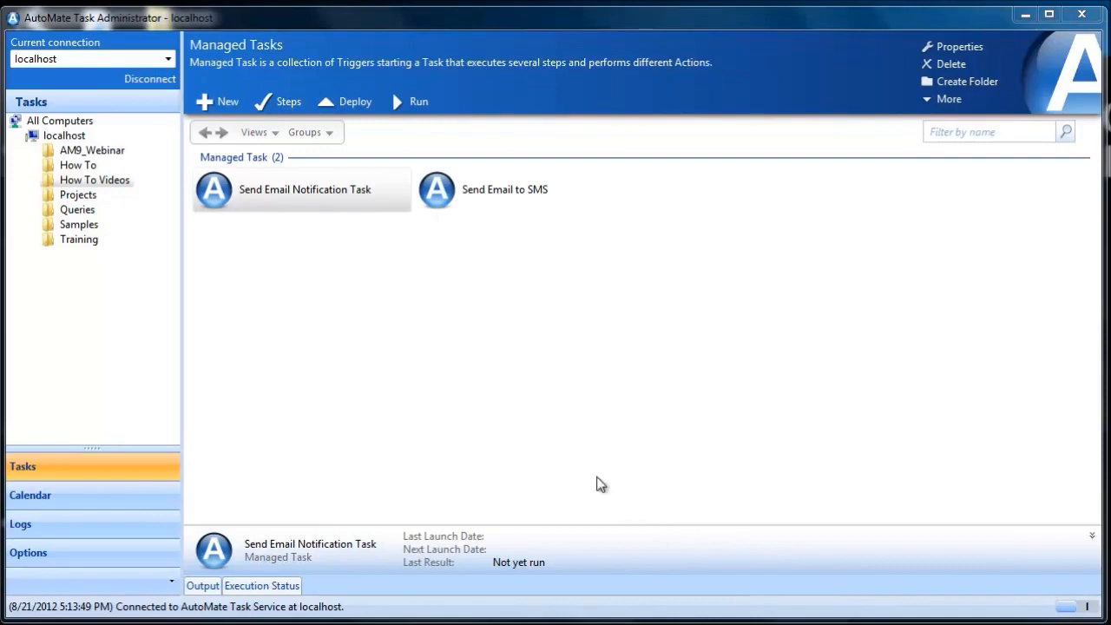
# Step: Open the steps of the Send Email to SMS managed task for editing
pyautogui.click(440, 198)
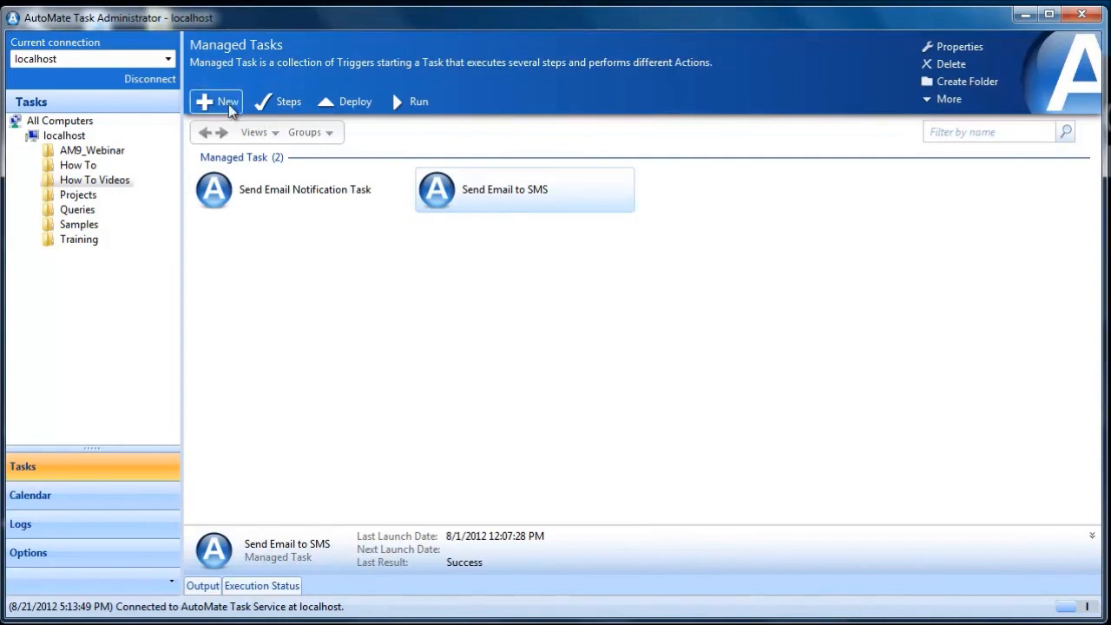
pyautogui.click(284, 104)
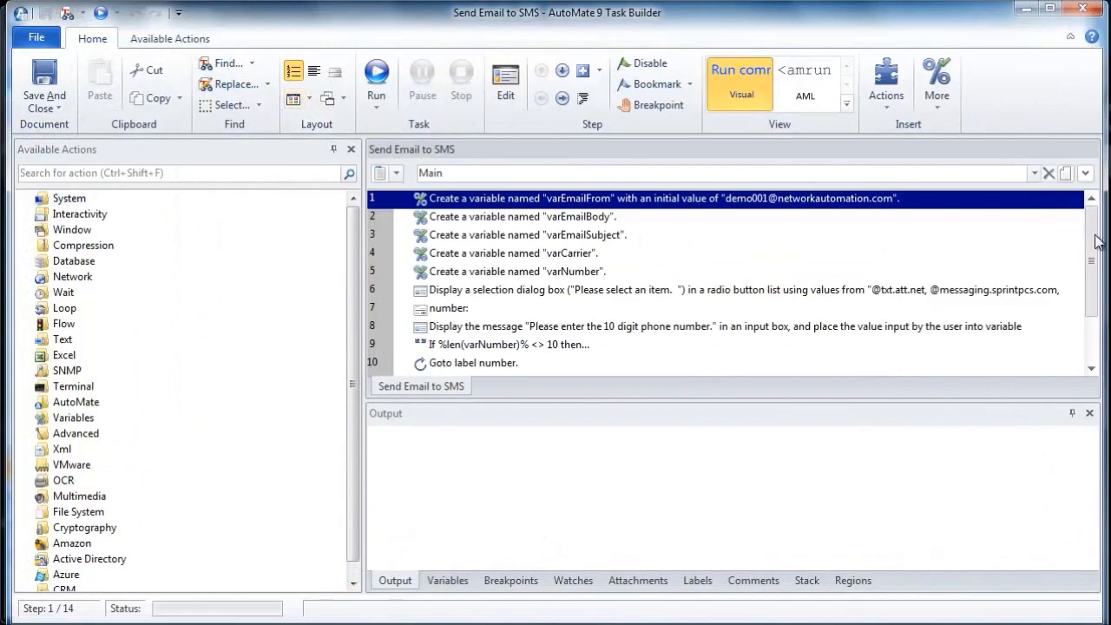
pyautogui.scroll(-2, 1095, 252)
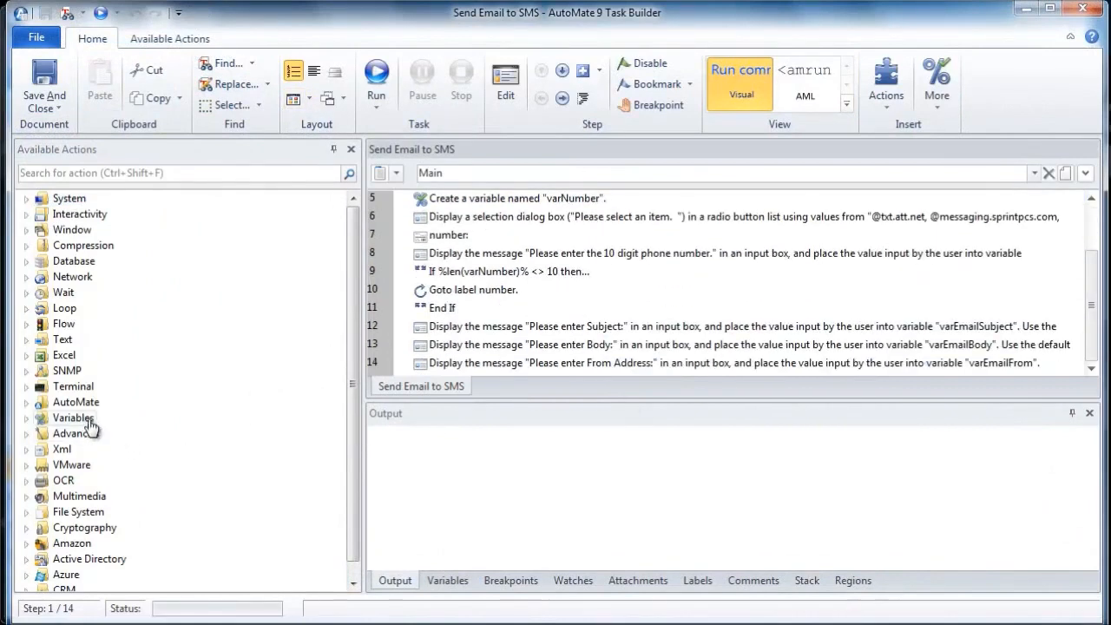
# Step: Add a Start Task action from the AutoMate category and set it to start a managed task
pyautogui.click(27, 403)
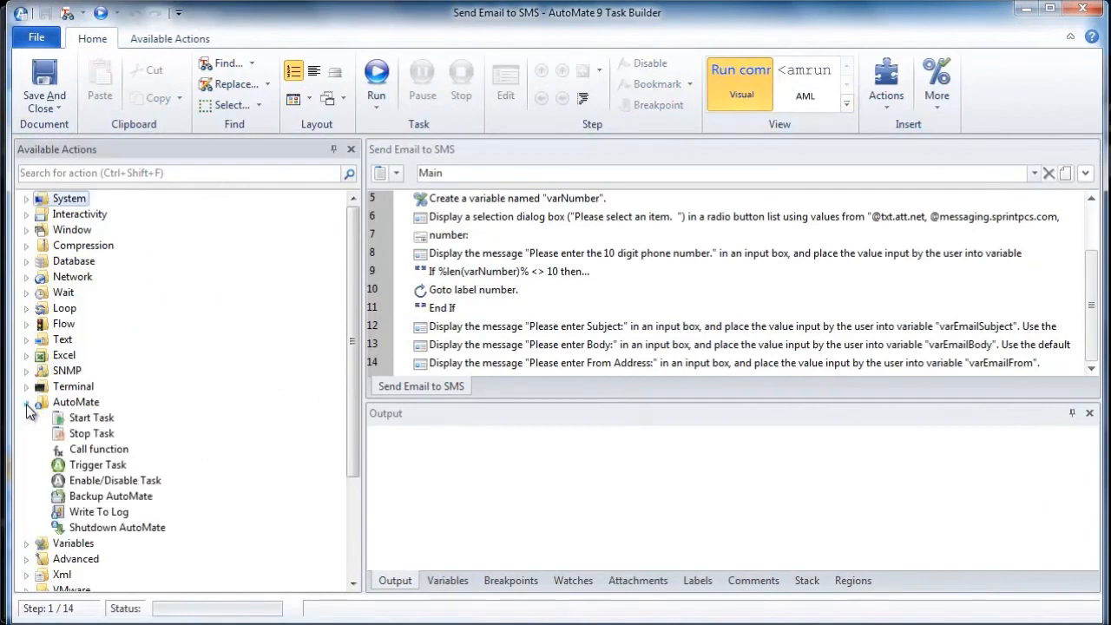
pyautogui.doubleClick(85, 423)
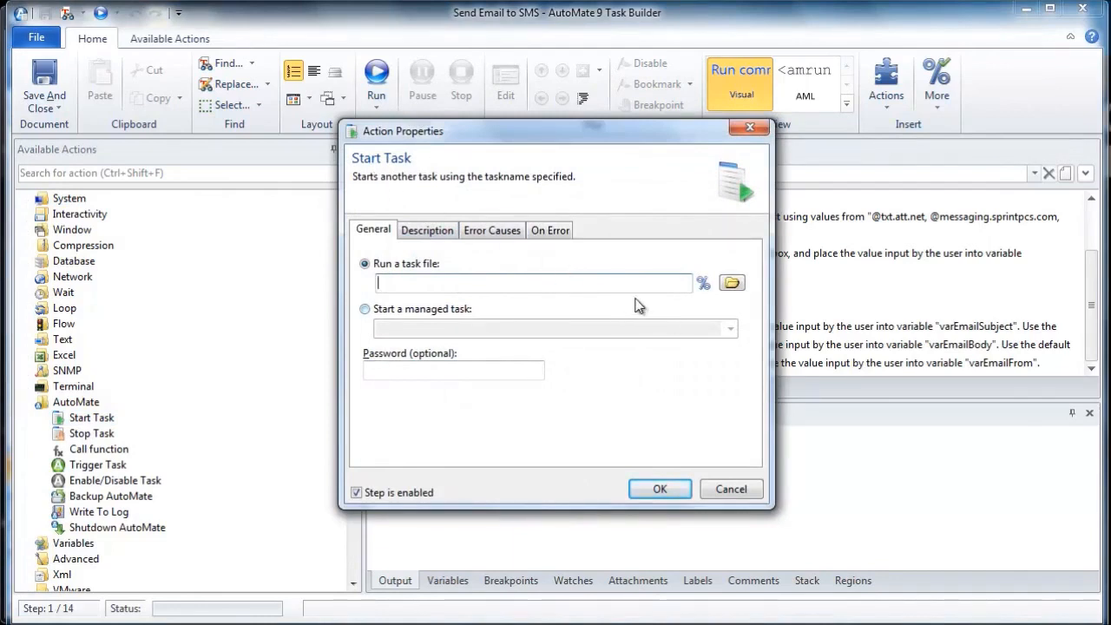
pyautogui.click(365, 313)
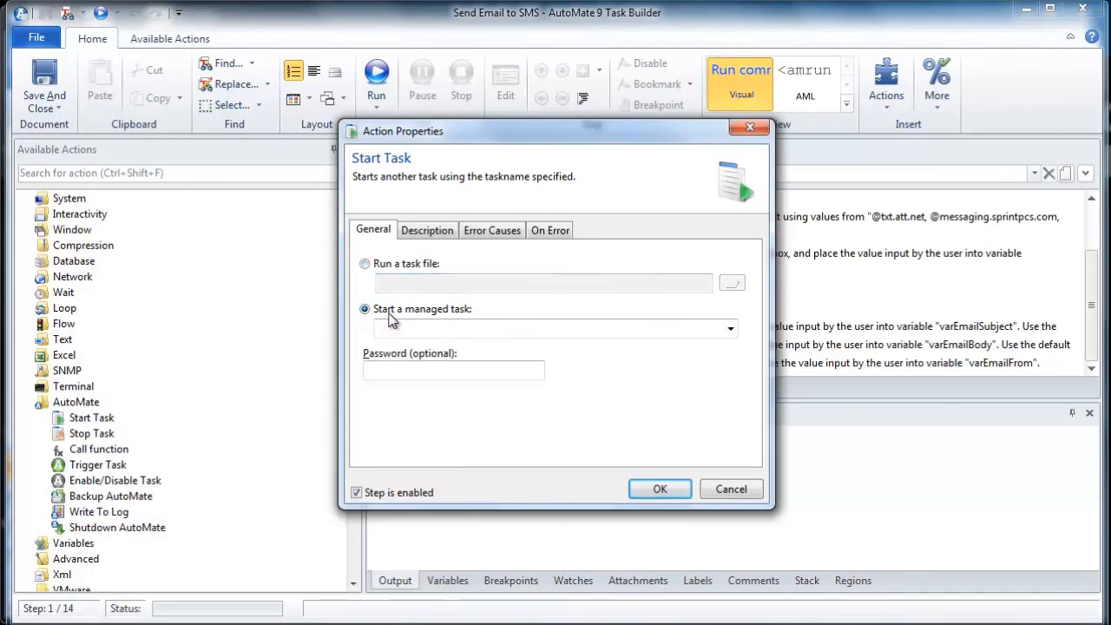
# Step: Choose How To Videos\Send Email Notification Task as the managed task to start and accept the action
pyautogui.click(731, 328)
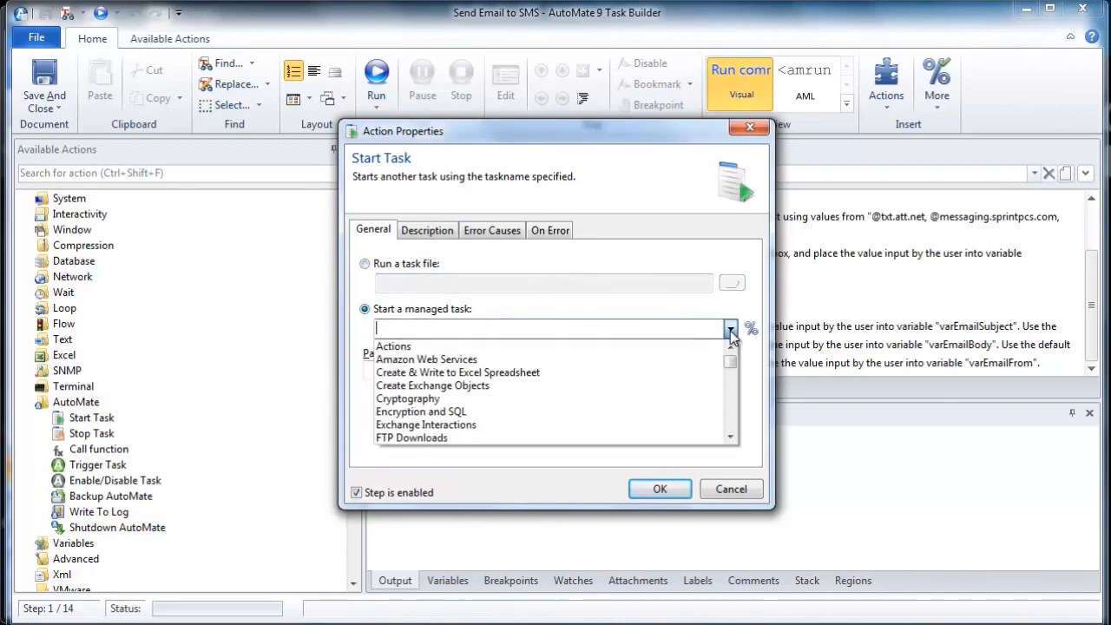
pyautogui.click(731, 438)
pyautogui.click(731, 437)
pyautogui.click(731, 438)
pyautogui.click(731, 437)
pyautogui.click(731, 438)
pyautogui.click(730, 438)
pyautogui.click(731, 437)
pyautogui.click(731, 437)
pyautogui.click(731, 438)
pyautogui.click(730, 438)
pyautogui.click(731, 438)
pyautogui.click(731, 437)
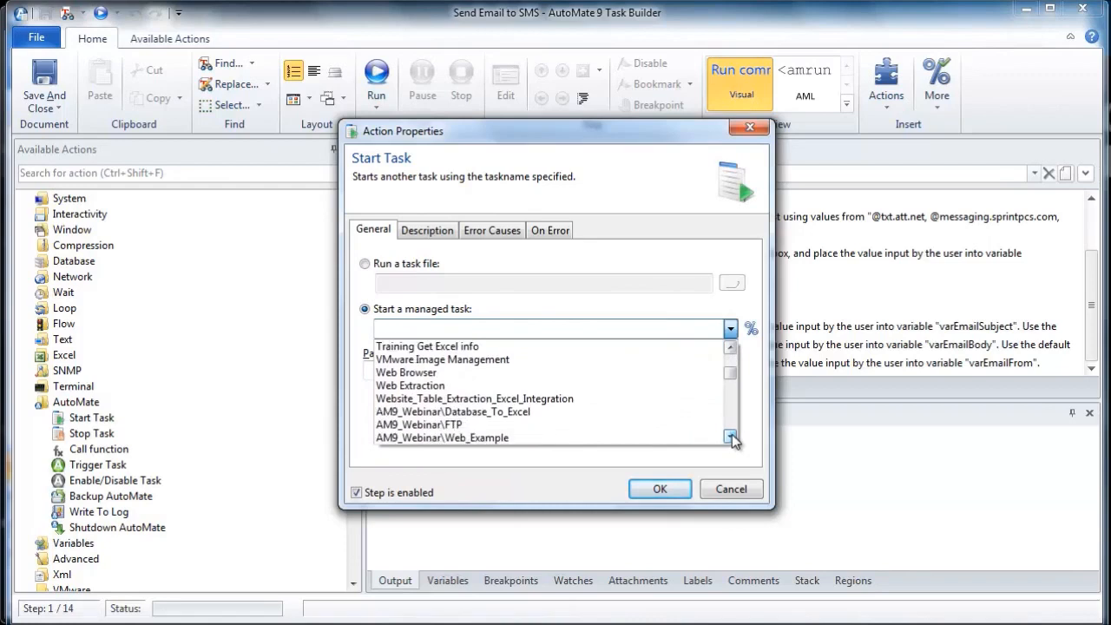
pyautogui.click(731, 437)
pyautogui.click(731, 438)
pyautogui.click(731, 437)
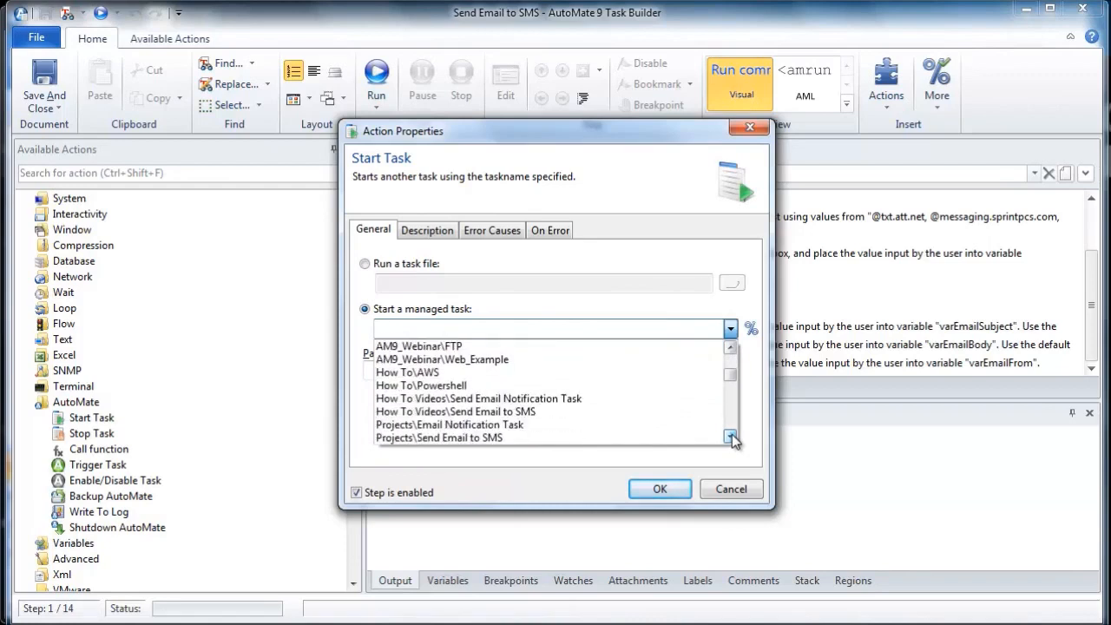
pyautogui.click(543, 397)
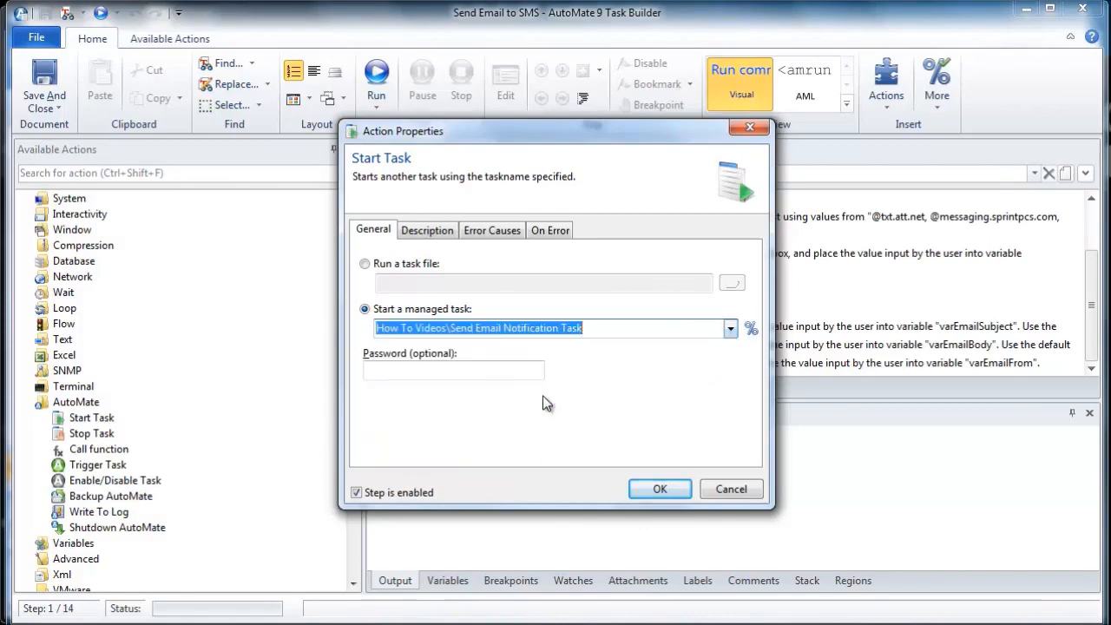
pyautogui.click(661, 489)
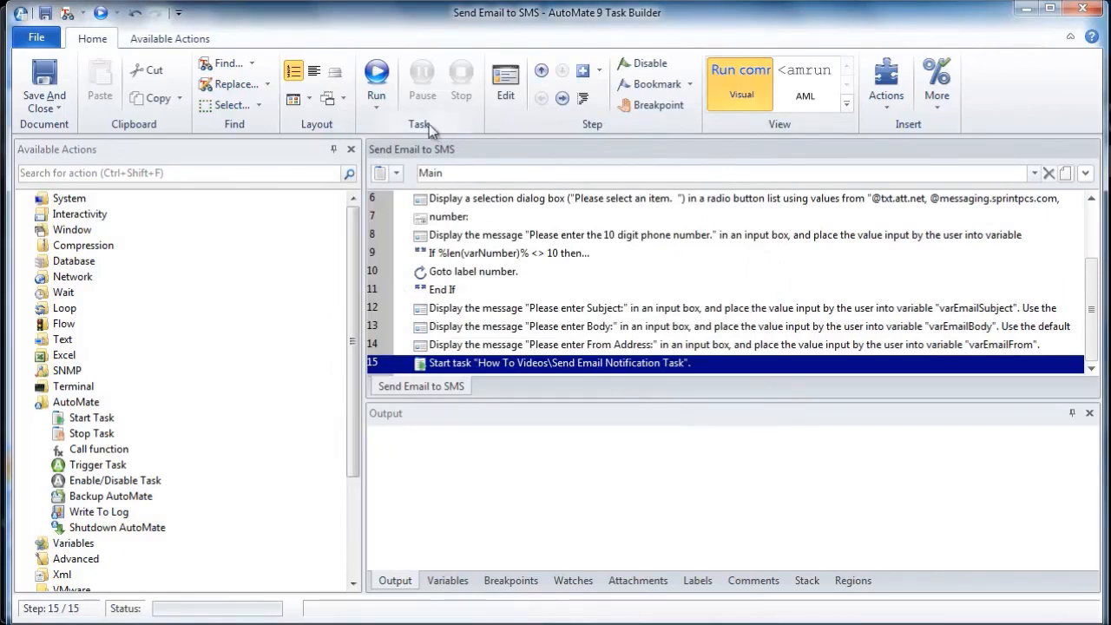
# Step: Run the Send Email to SMS task and select T-Mobile as the recipient's cellular carrier
pyautogui.click(376, 78)
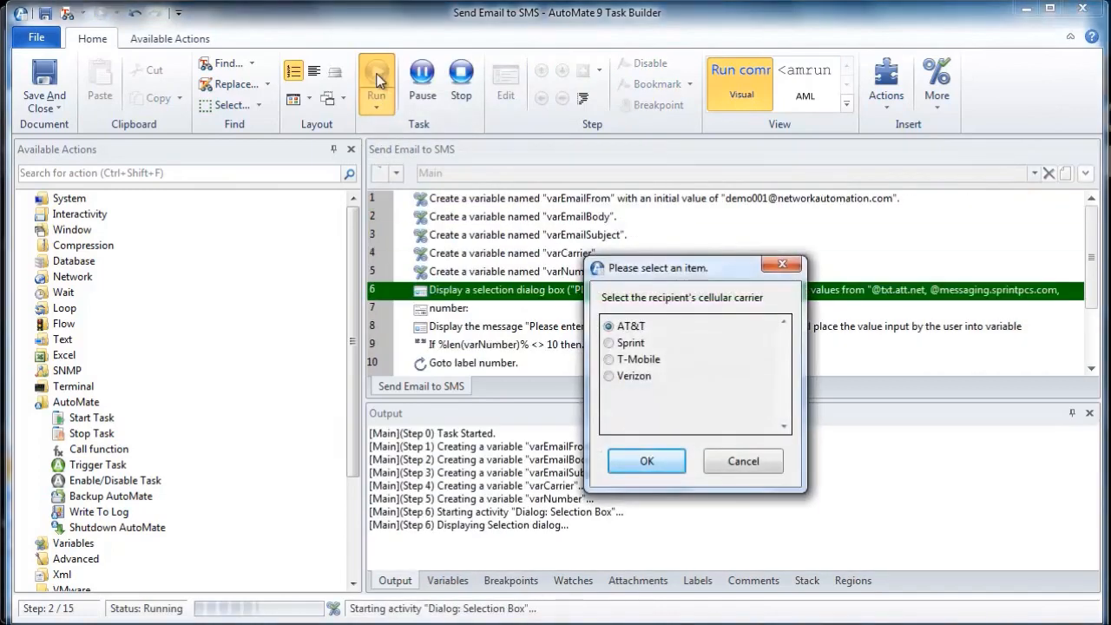
pyautogui.click(611, 363)
pyautogui.click(653, 464)
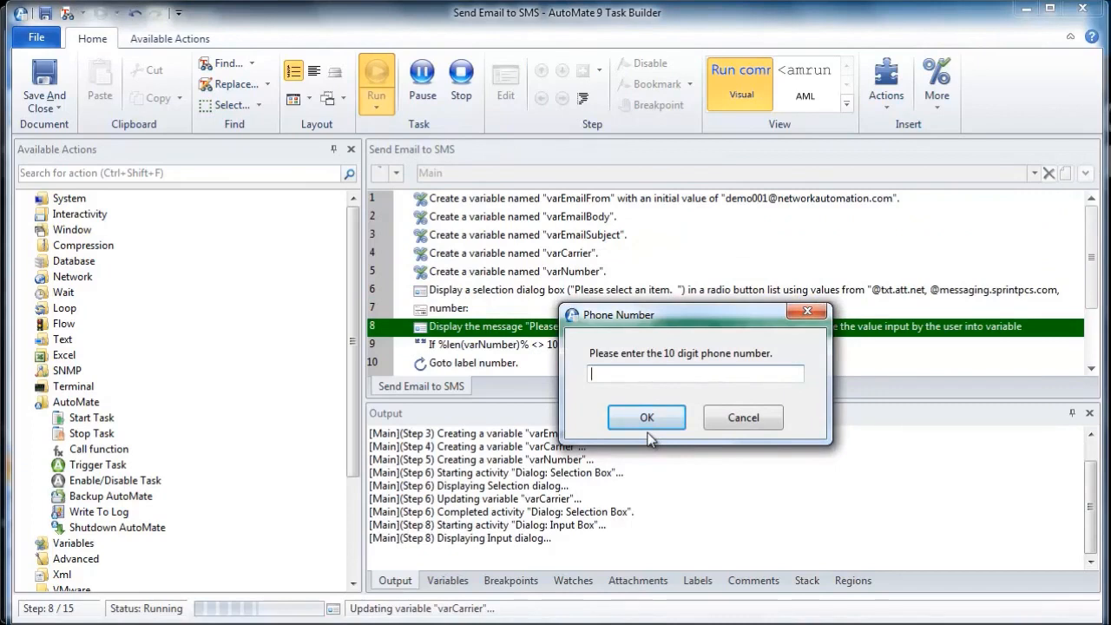
# Step: Enter the recipient's ten-digit phone number and confirm the prompt
pyautogui.click(657, 420)
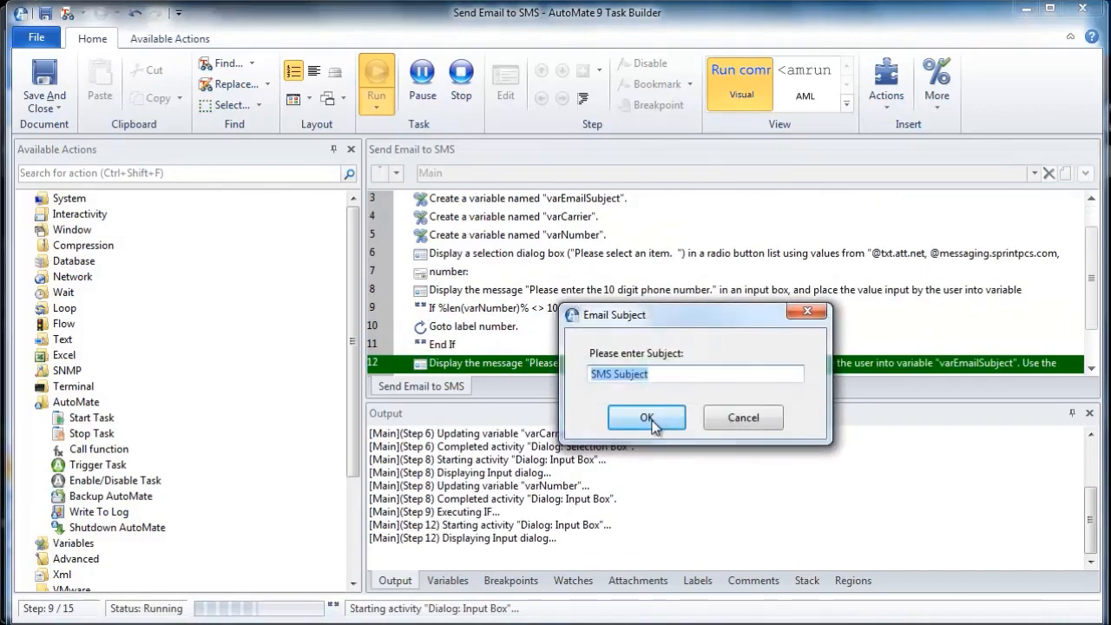
# Step: Enter "test" in the email subject prompt and "test" as the email body, confirming both prompts
pyautogui.click(660, 380)
pyautogui.press('BackSpace')
pyautogui.press('BackSpace')
pyautogui.press('BackSpace')
pyautogui.press('BackSpace')
pyautogui.press('BackSpace')
pyautogui.press('BackSpace')
pyautogui.press('BackSpace')
pyautogui.press('BackSpace')
pyautogui.press('BackSpace')
pyautogui.press('BackSpace')
pyautogui.press('BackSpace')
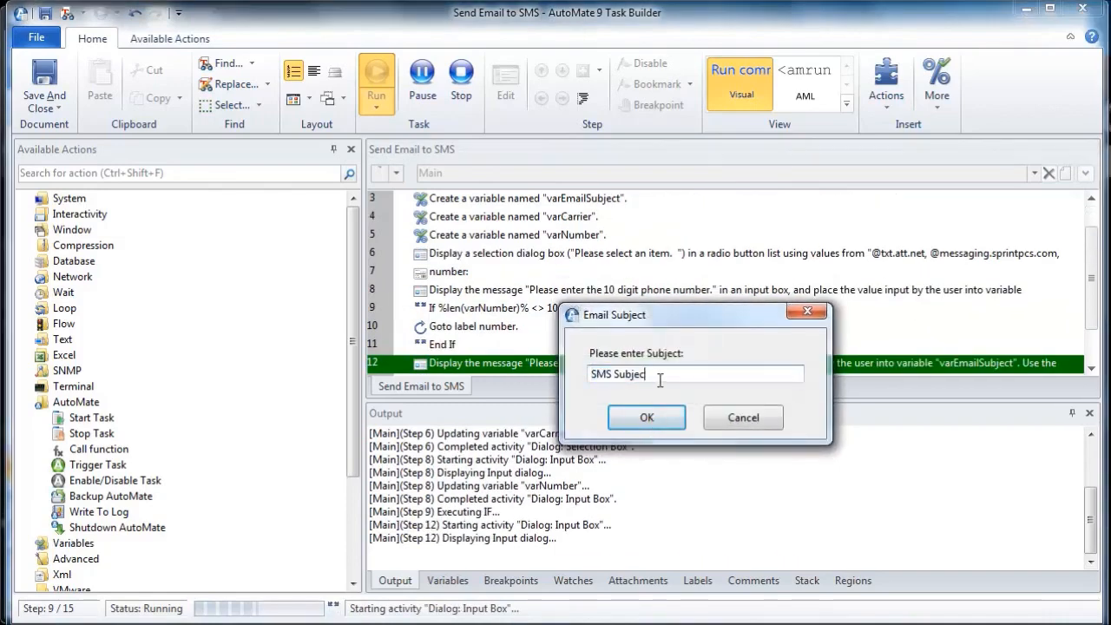
pyautogui.write('test')
pyautogui.click(645, 418)
pyautogui.write('test')
pyautogui.click(645, 418)
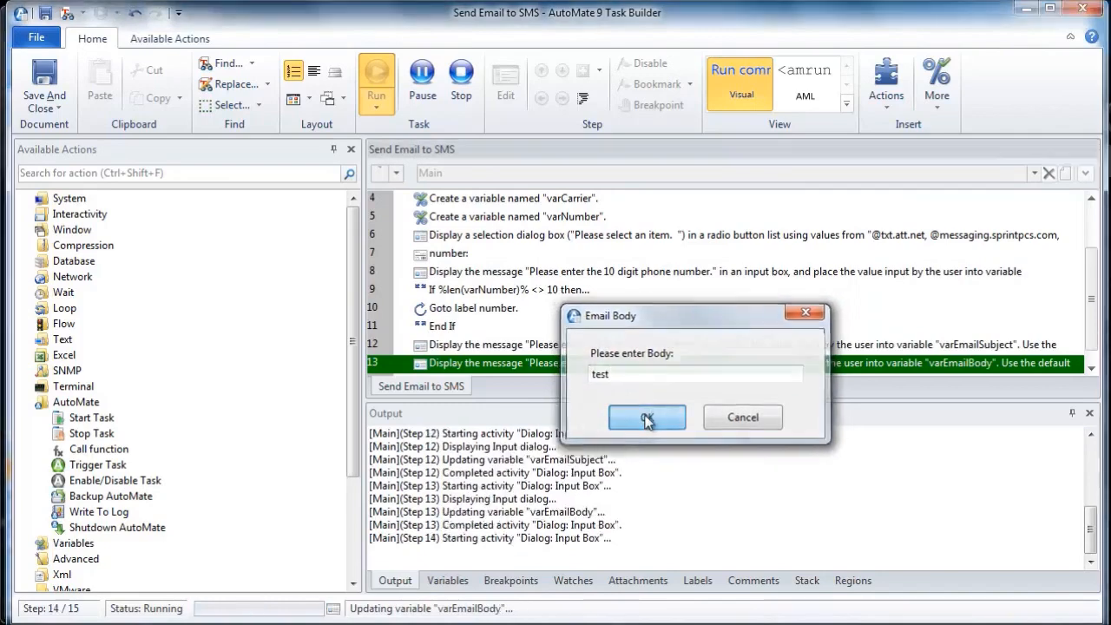
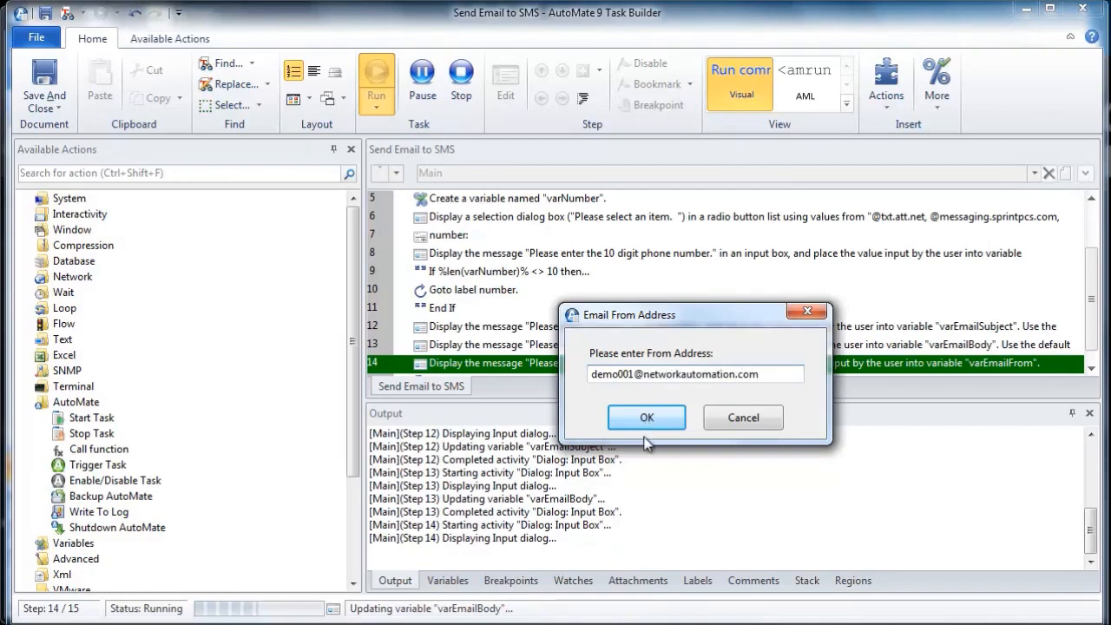
# Step: Enter the sender's email address in the From Address prompt and confirm it so the run continues
pyautogui.click(647, 420)
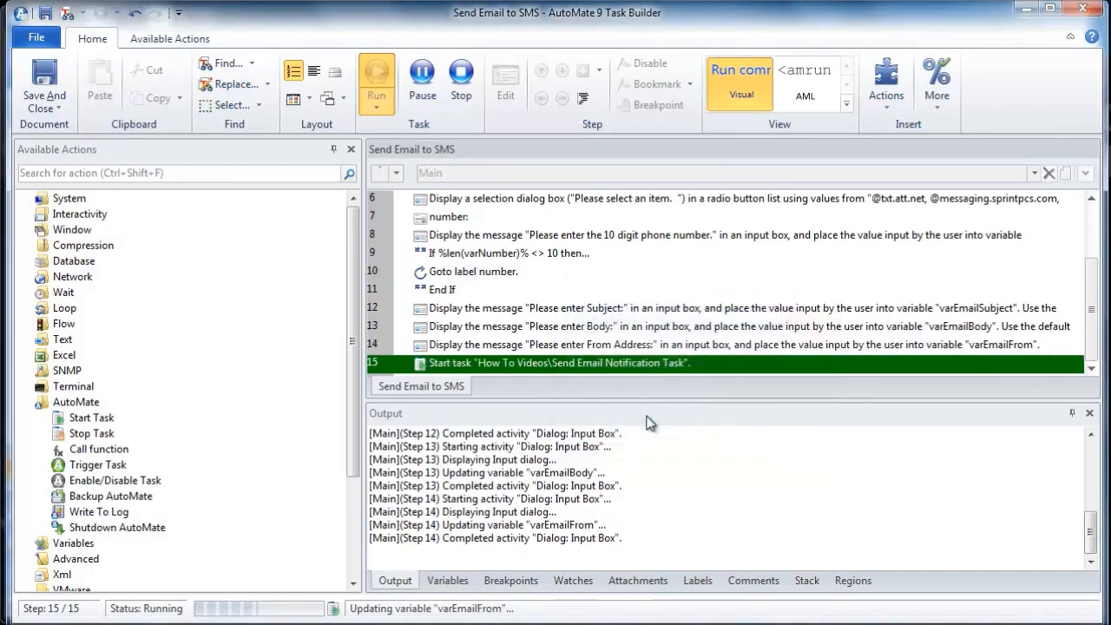